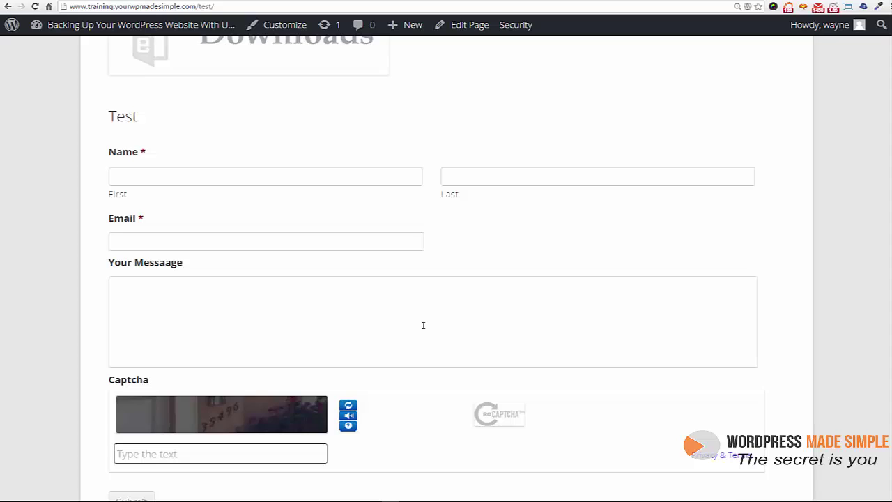
Switch from the test page's contact form past its form editor to the Gravity Forms CSS Ready Classes documentation.
scroll(423, 325, "up", 1)
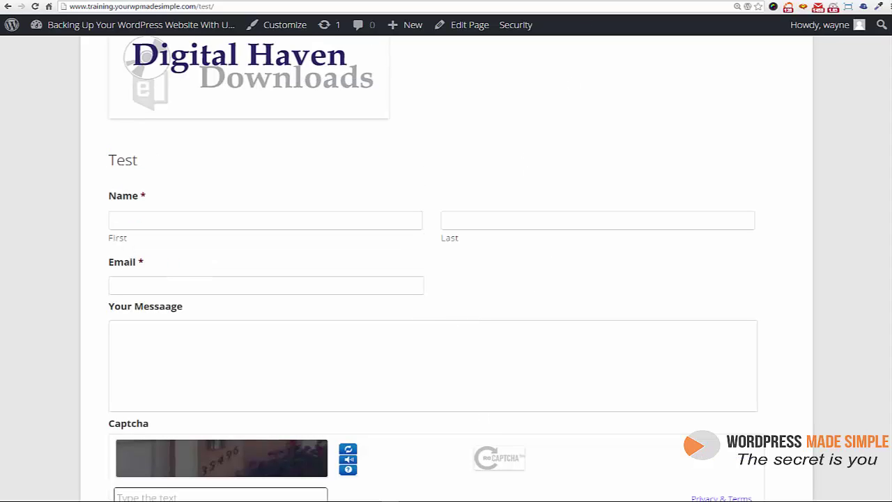
key("ctrl+Tab")
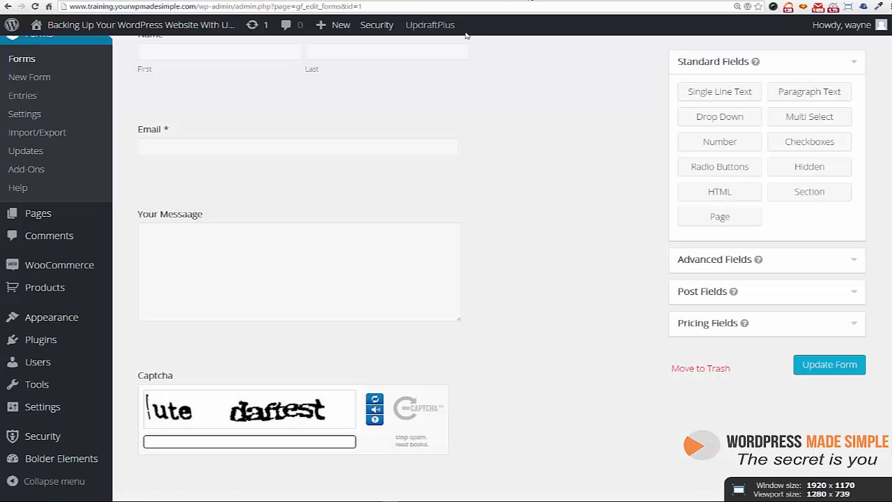
key("ctrl+Tab")
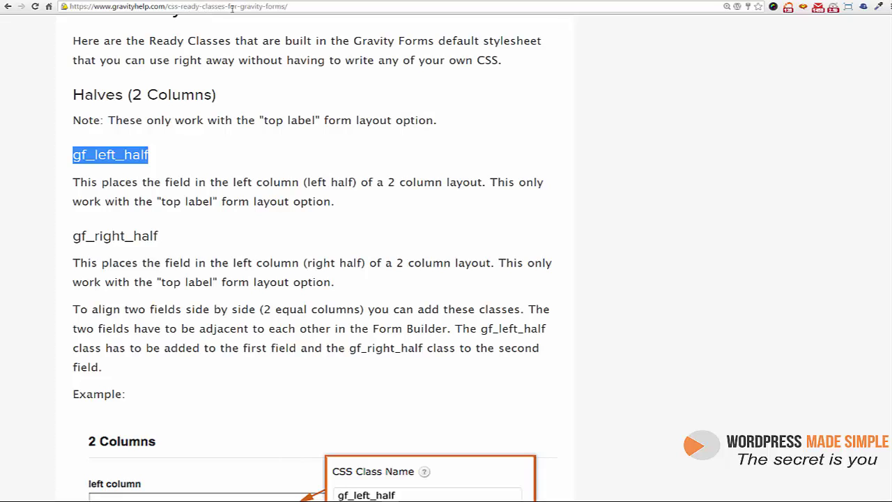
left_click_drag(306, 8, 65, 6)
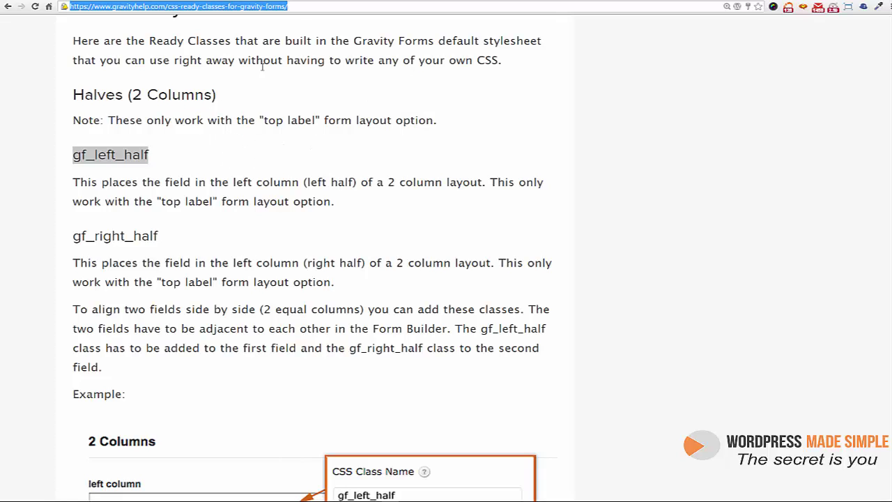
left_click(193, 141)
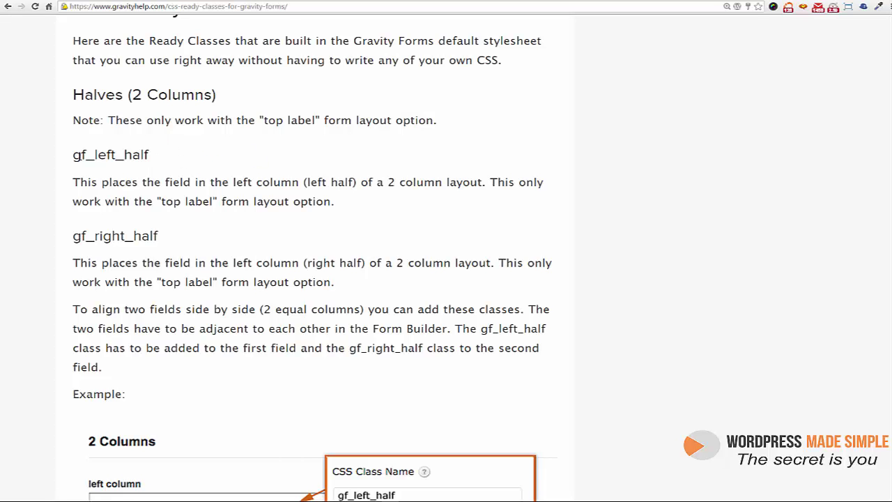
Examine where custom class names are entered and how the Halves (2 Columns) classes gf_left_half and gf_right_half are applied.
scroll(147, 253, "up", 2)
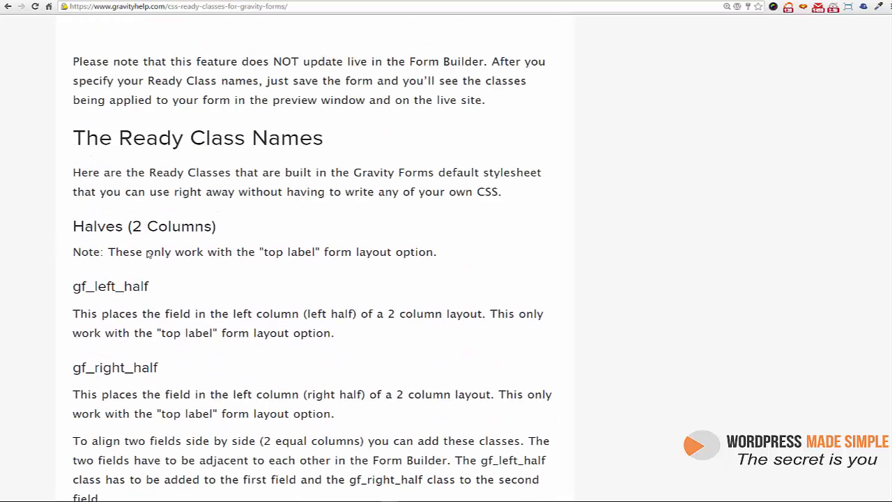
scroll(147, 254, "up", 1)
scroll(146, 253, "down", 1)
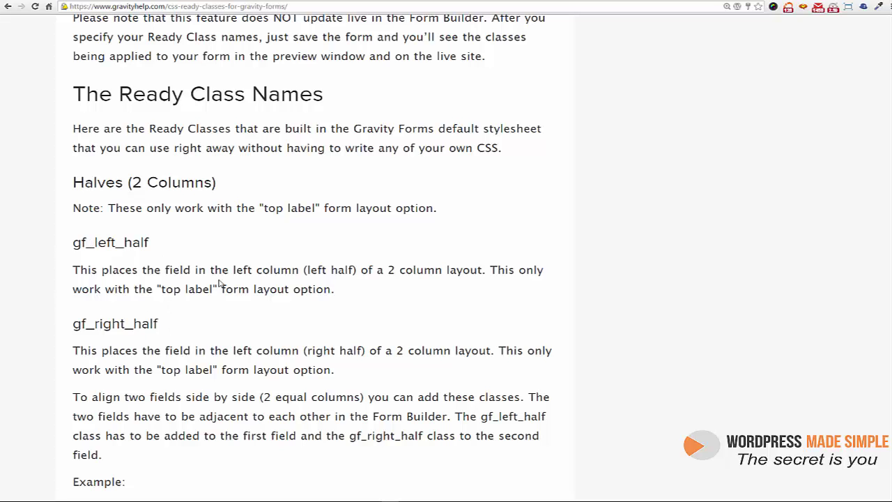
scroll(265, 280, "up", 7)
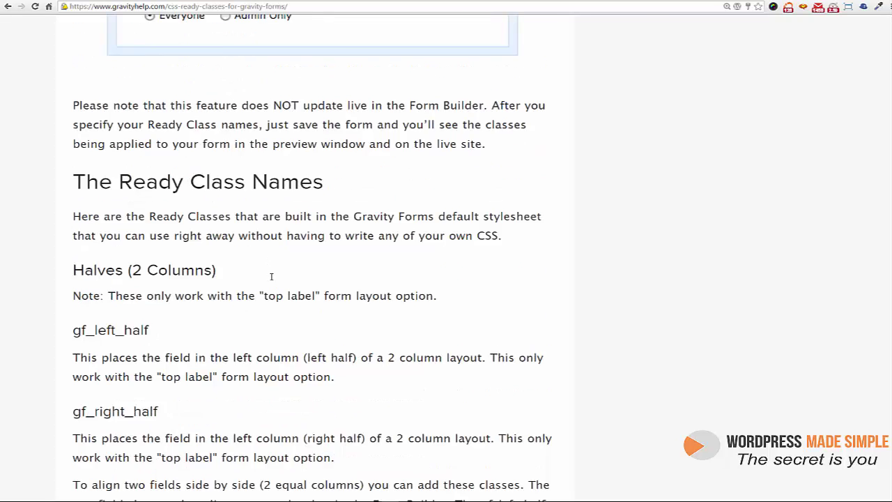
scroll(253, 283, "down", 2)
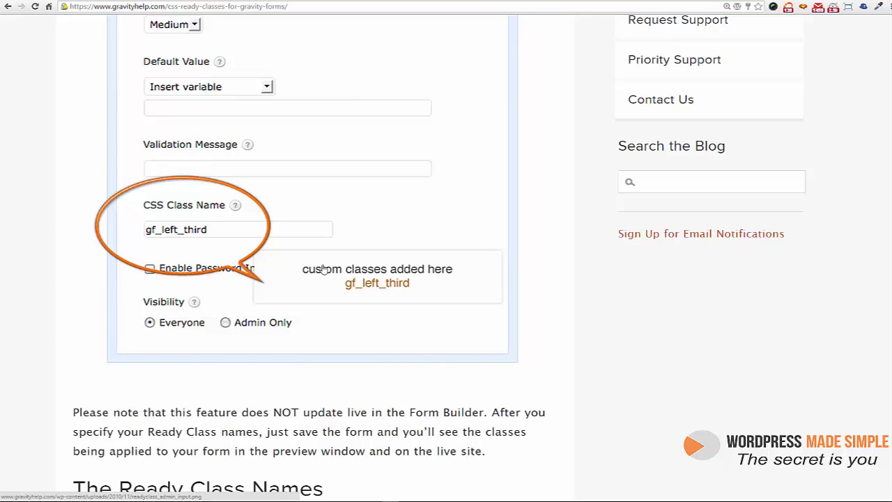
scroll(280, 276, "down", 4)
scroll(280, 276, "down", 9)
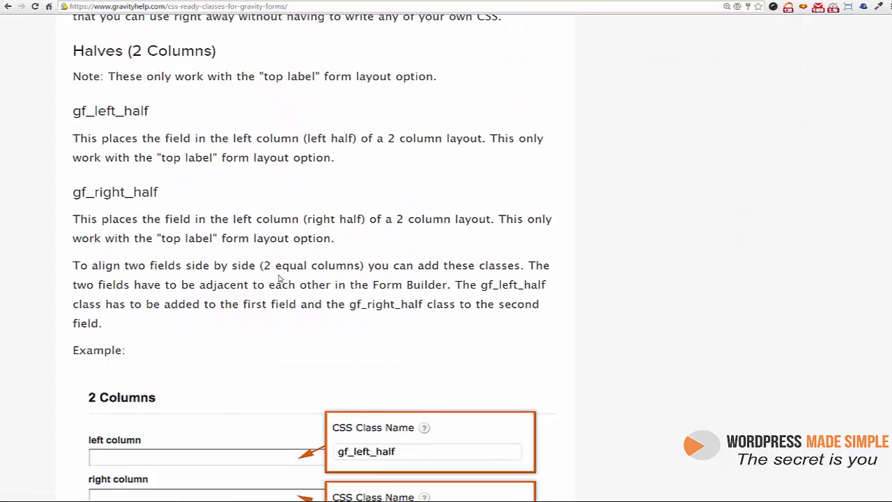
scroll(277, 278, "down", 1)
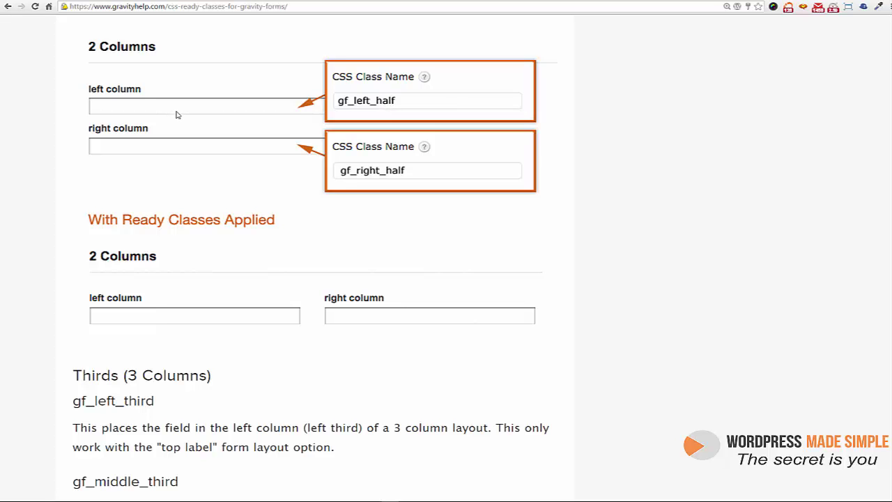
scroll(132, 221, "down", 2)
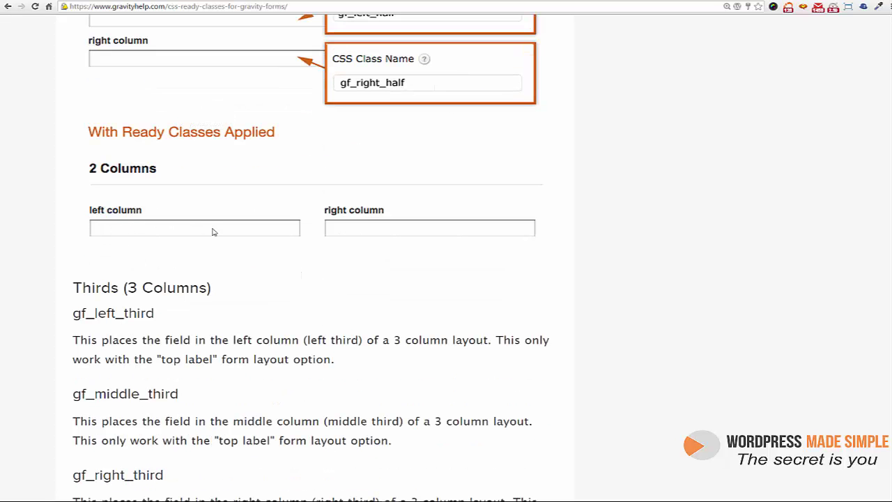
scroll(184, 244, "down", 2)
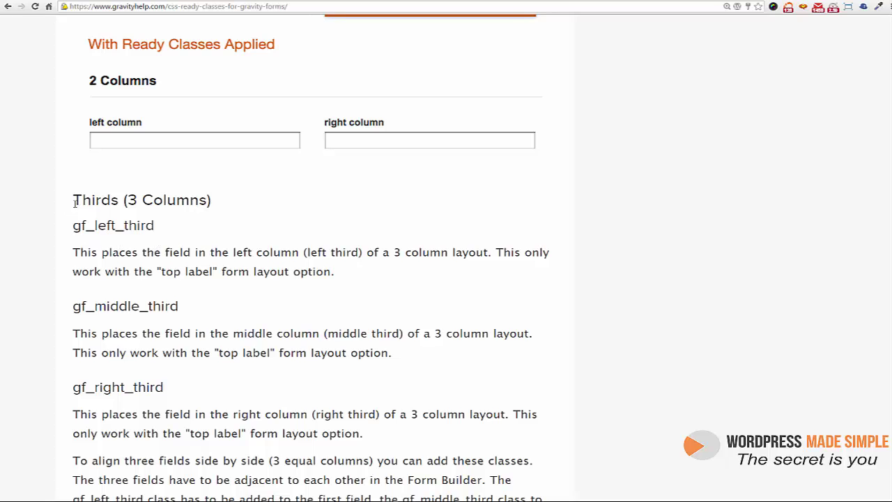
Examine the Thirds (3 Columns) classes and the example of their applied layout.
scroll(196, 207, "down", 9)
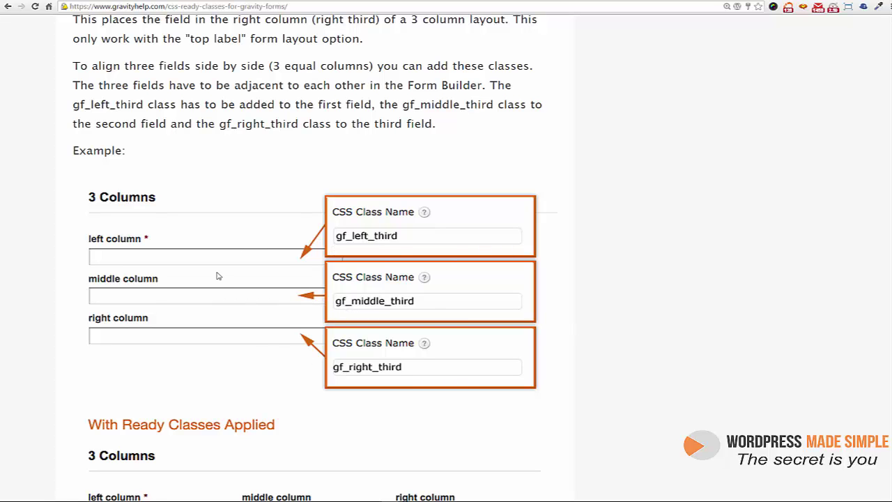
scroll(217, 277, "down", 5)
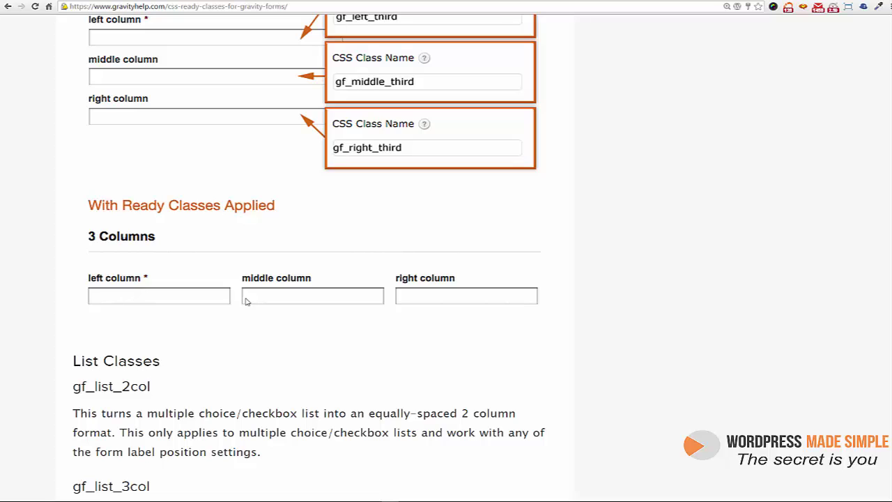
left_click_drag(280, 301, 257, 315)
scroll(255, 318, "up", 1)
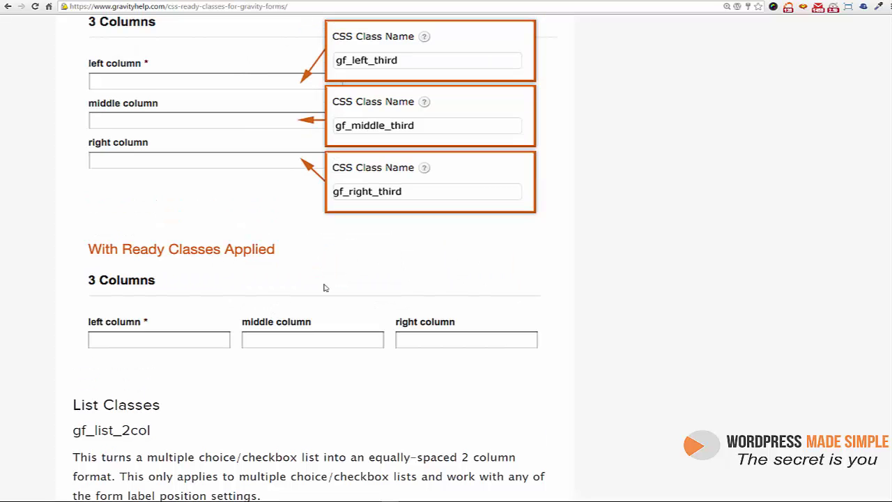
Copy the class name gf_left_half from the Halves (2 Columns) section heading.
scroll(286, 271, "up", 5)
scroll(273, 269, "up", 3)
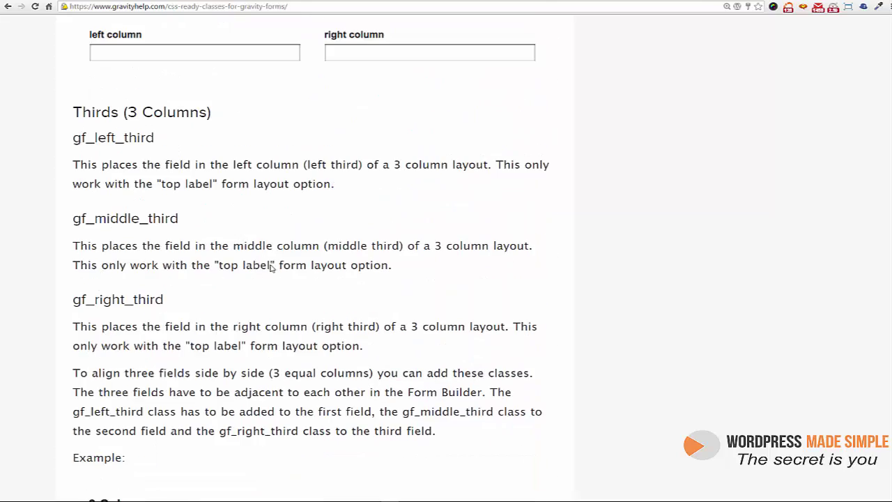
scroll(271, 265, "up", 8)
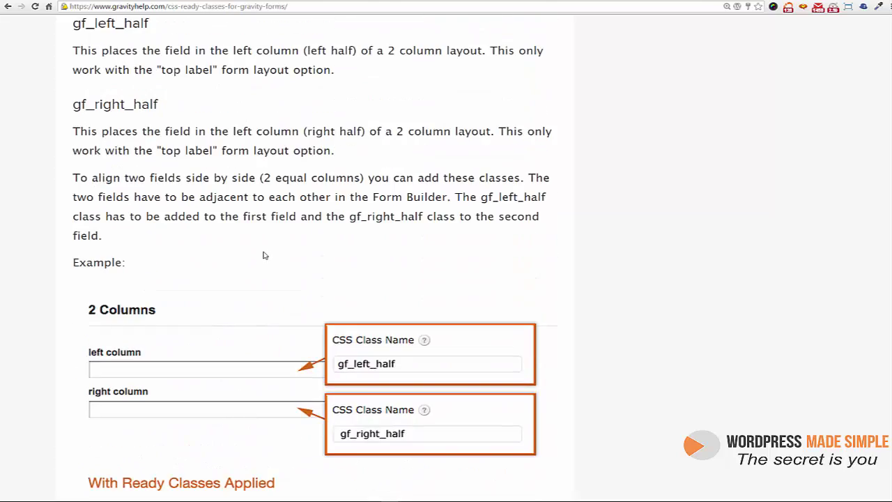
scroll(265, 255, "up", 1)
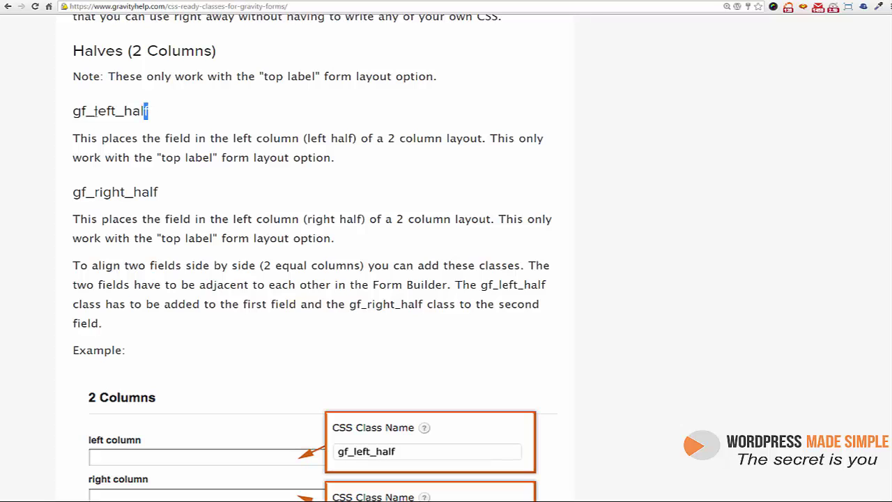
left_click_drag(149, 112, 56, 117)
right_click(123, 113)
left_click(157, 119)
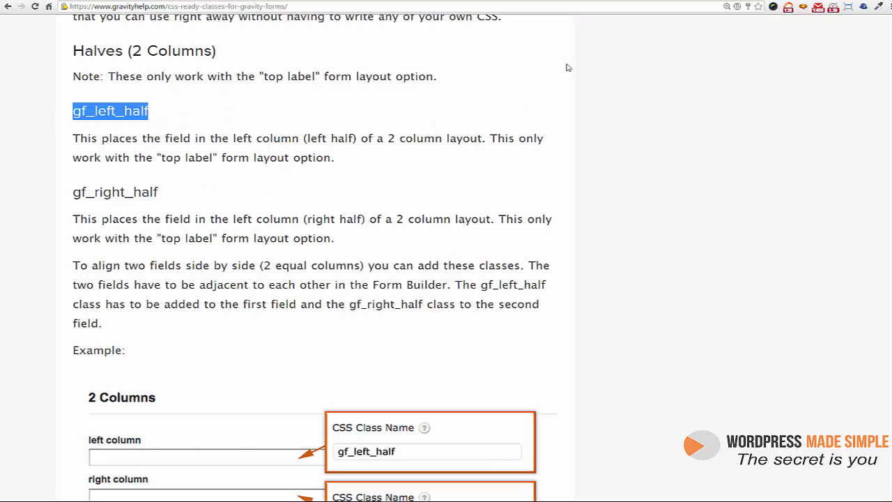
In the form editor, set the Email field's Custom CSS Class to gf_left_half and collapse its settings.
left_click(491, 0)
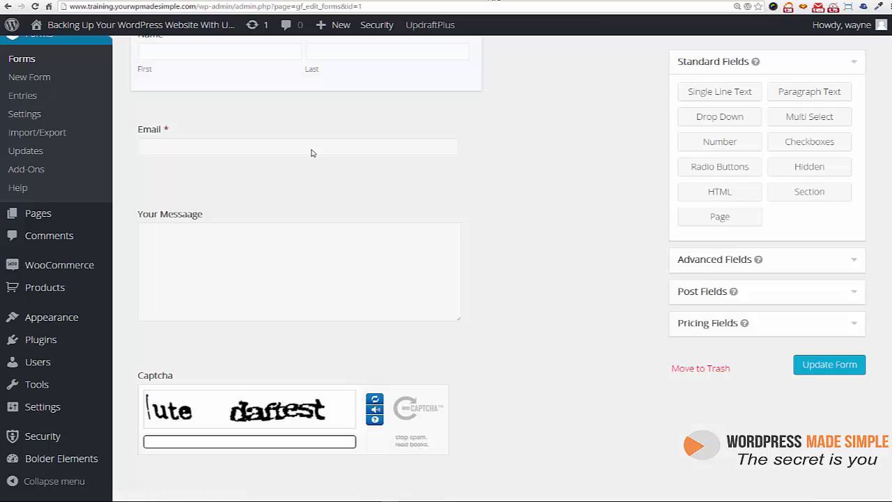
scroll(520, 253, "up", 1)
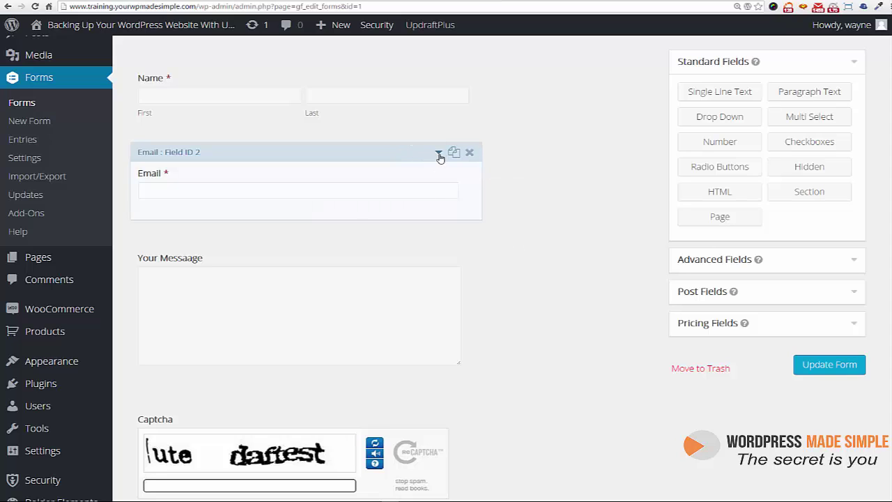
left_click(439, 155)
scroll(255, 338, "down", 1)
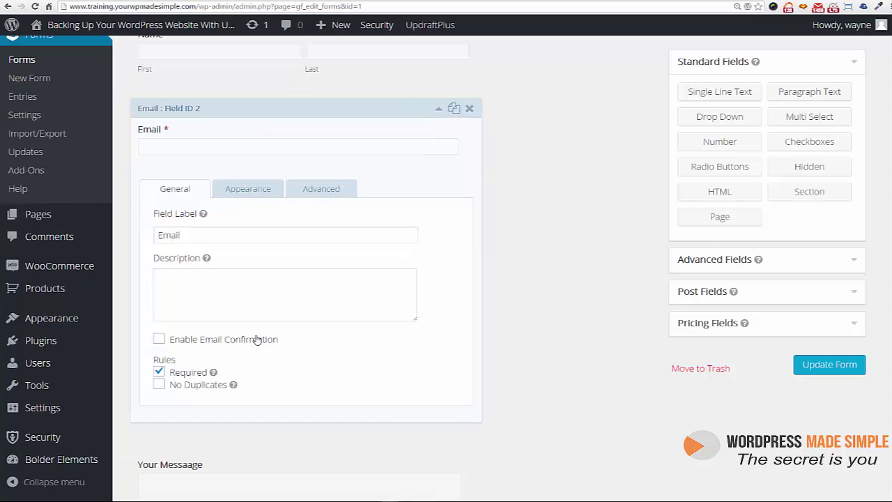
left_click(439, 110)
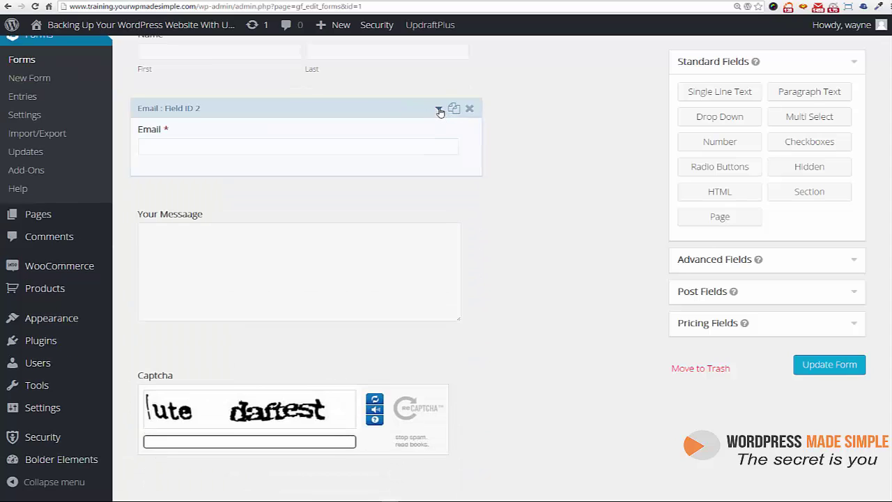
left_click(440, 110)
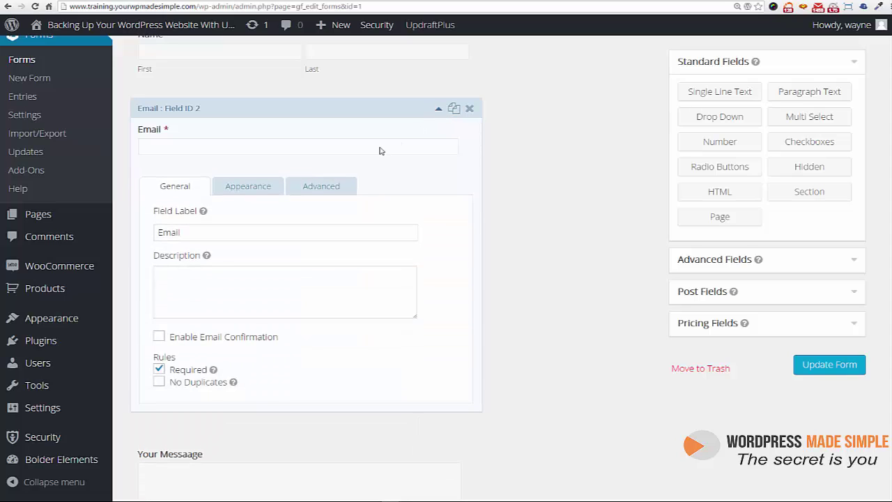
left_click(243, 186)
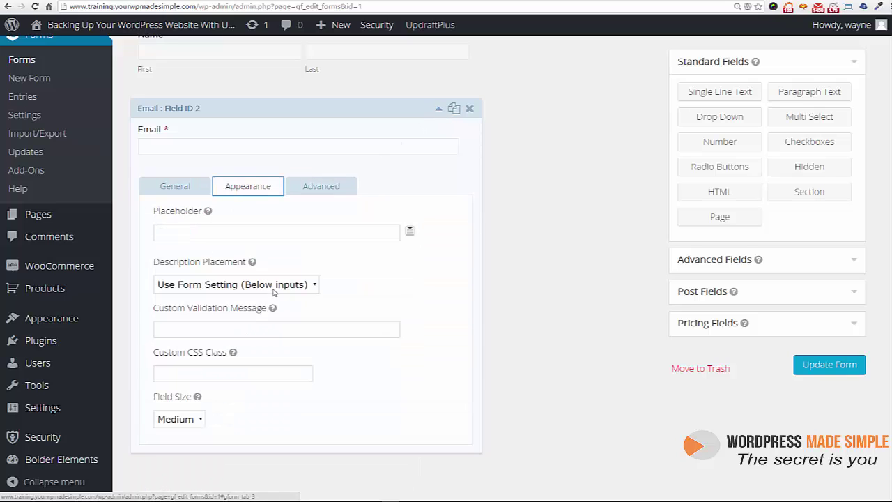
left_click(188, 375)
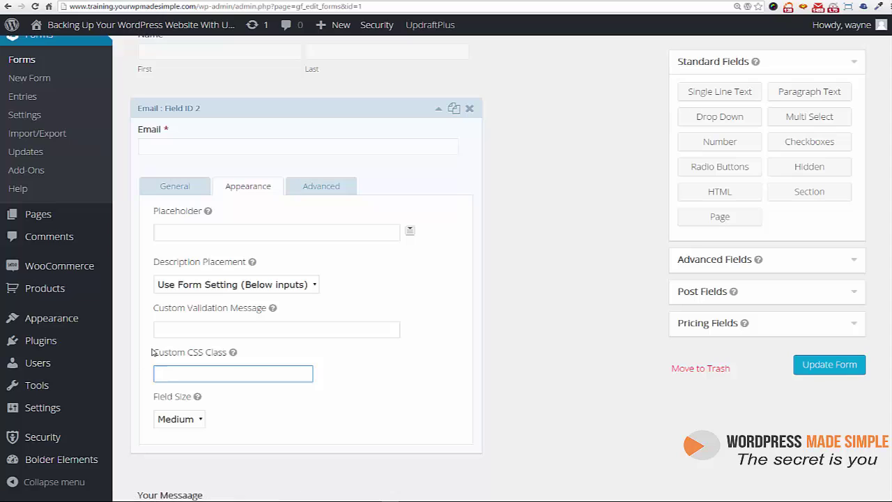
right_click(191, 374)
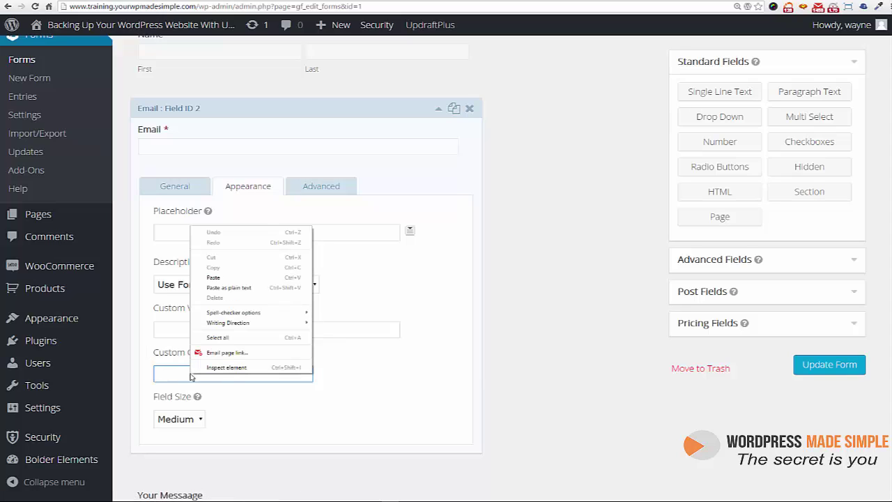
left_click(241, 288)
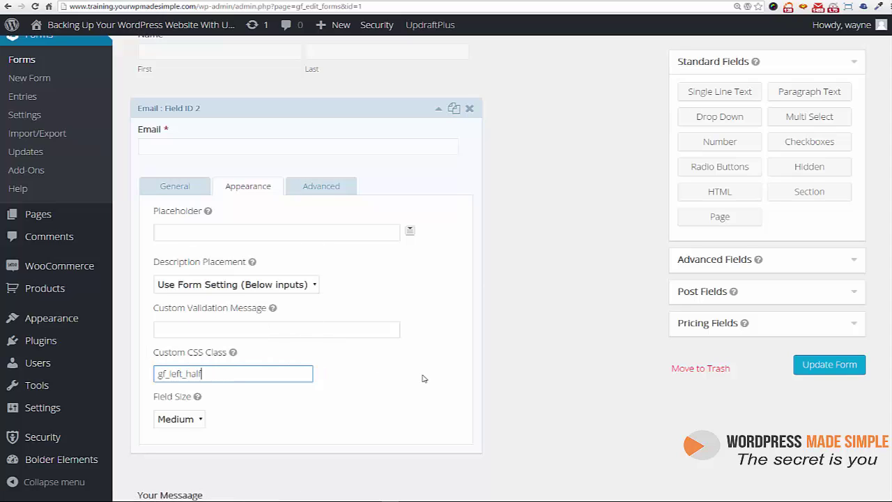
left_click(439, 112)
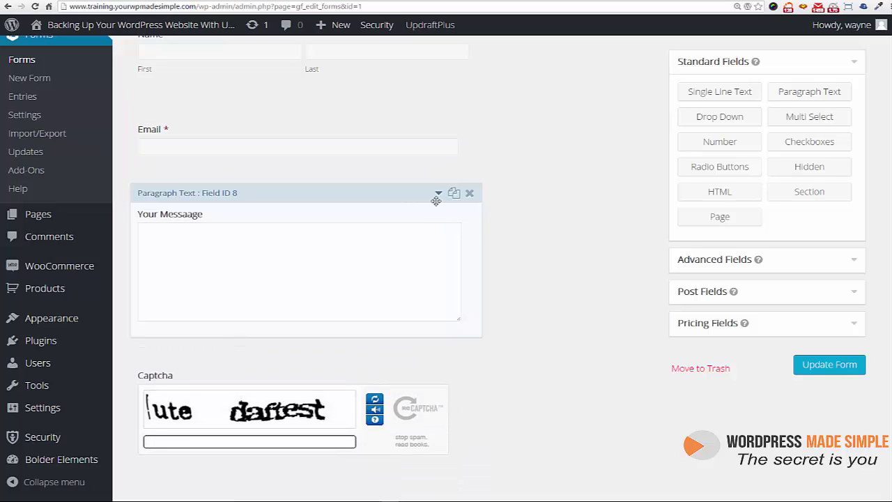
Set the Custom CSS Class of the "Your Messaage" paragraph field to gf_right_half, reusing the copied class name.
left_click(438, 195)
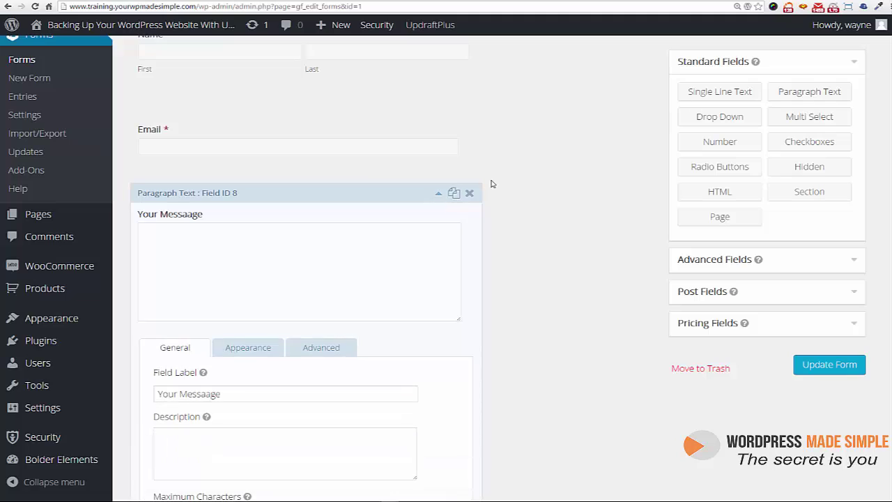
scroll(491, 183, "down", 1)
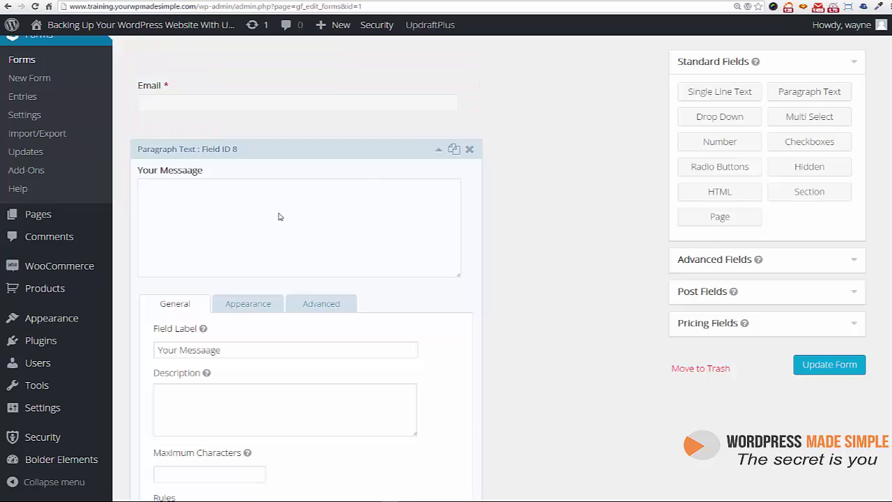
scroll(293, 210, "down", 2)
left_click(254, 220)
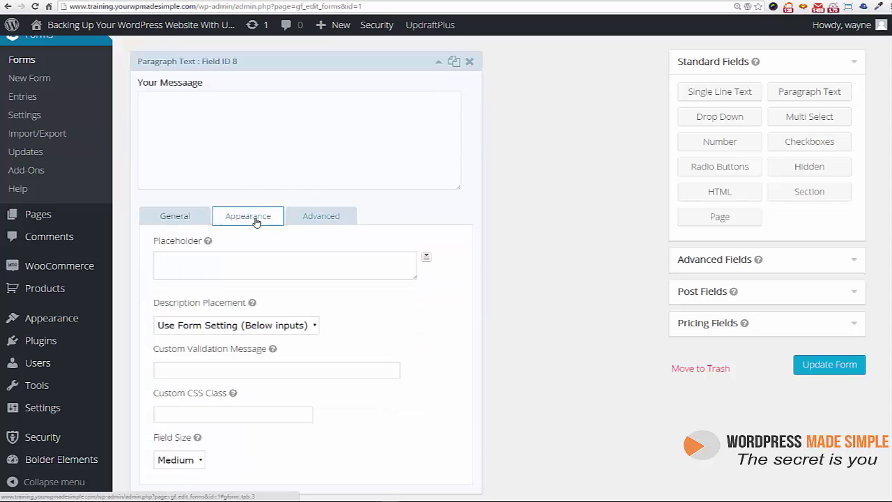
scroll(330, 220, "down", 2)
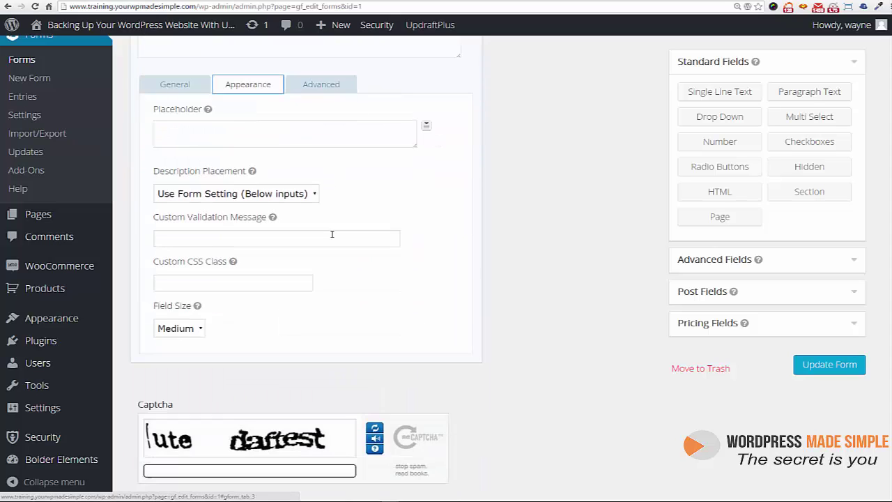
right_click(177, 283)
left_click(215, 334)
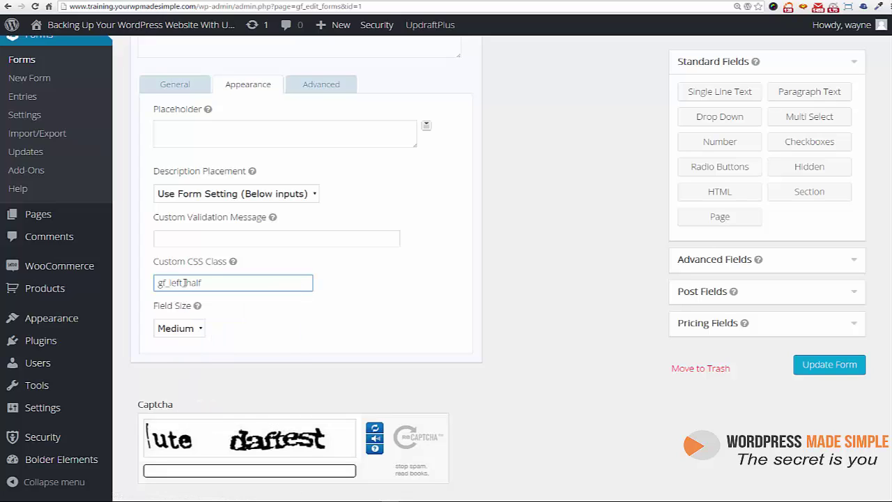
left_click_drag(181, 282, 171, 282)
type("right")
Update the form and reload the test page to check the layout of the Email and "Your Messaage" fields.
scroll(536, 328, "up", 5)
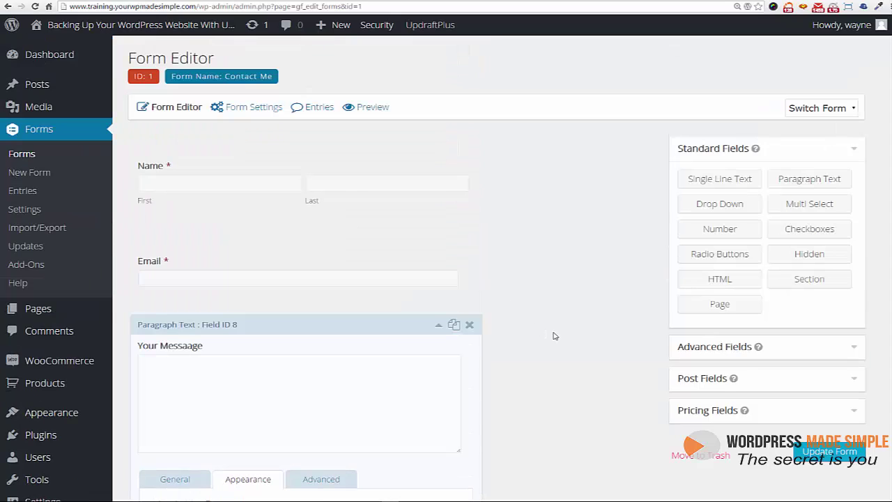
left_click(836, 453)
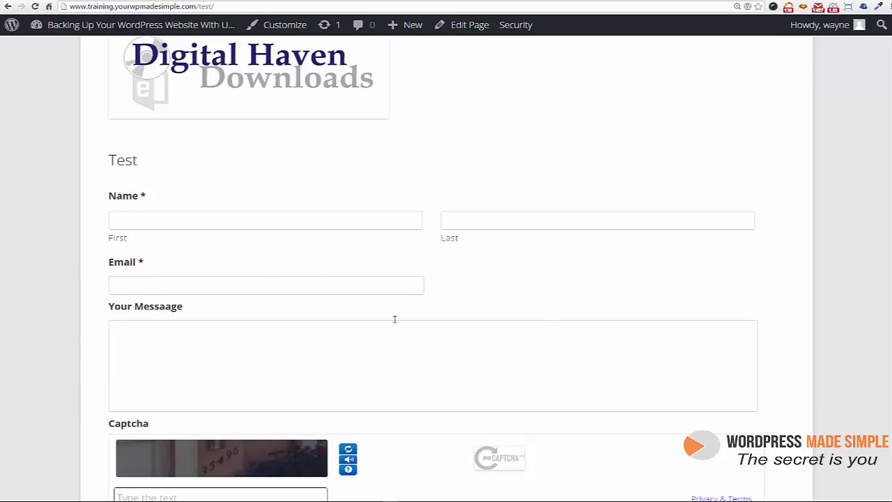
left_click(34, 7)
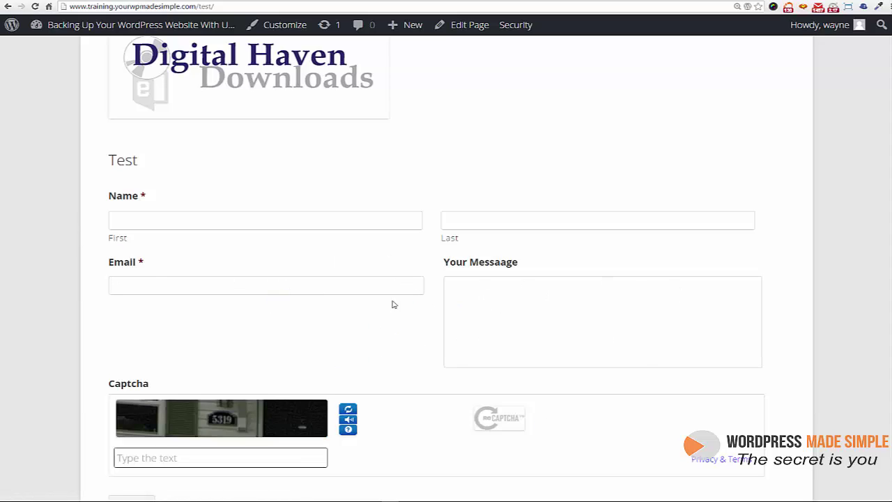
left_click(473, 328)
left_click(186, 227)
left_click(251, 285)
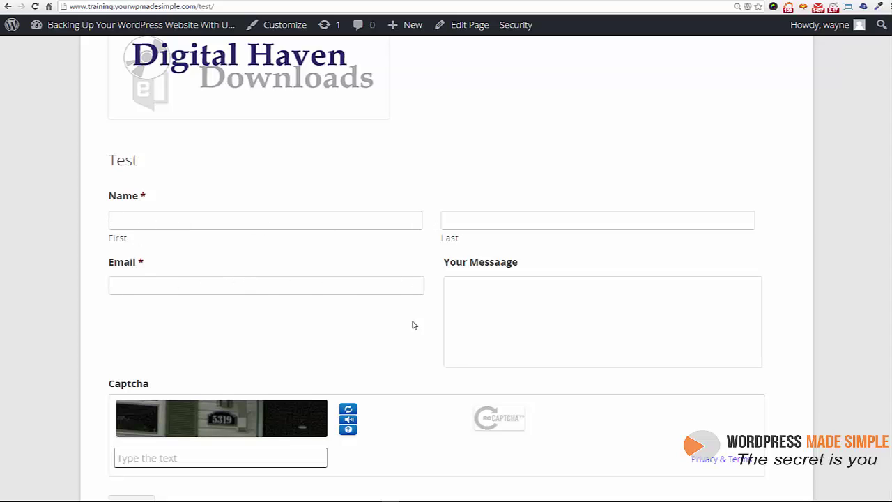